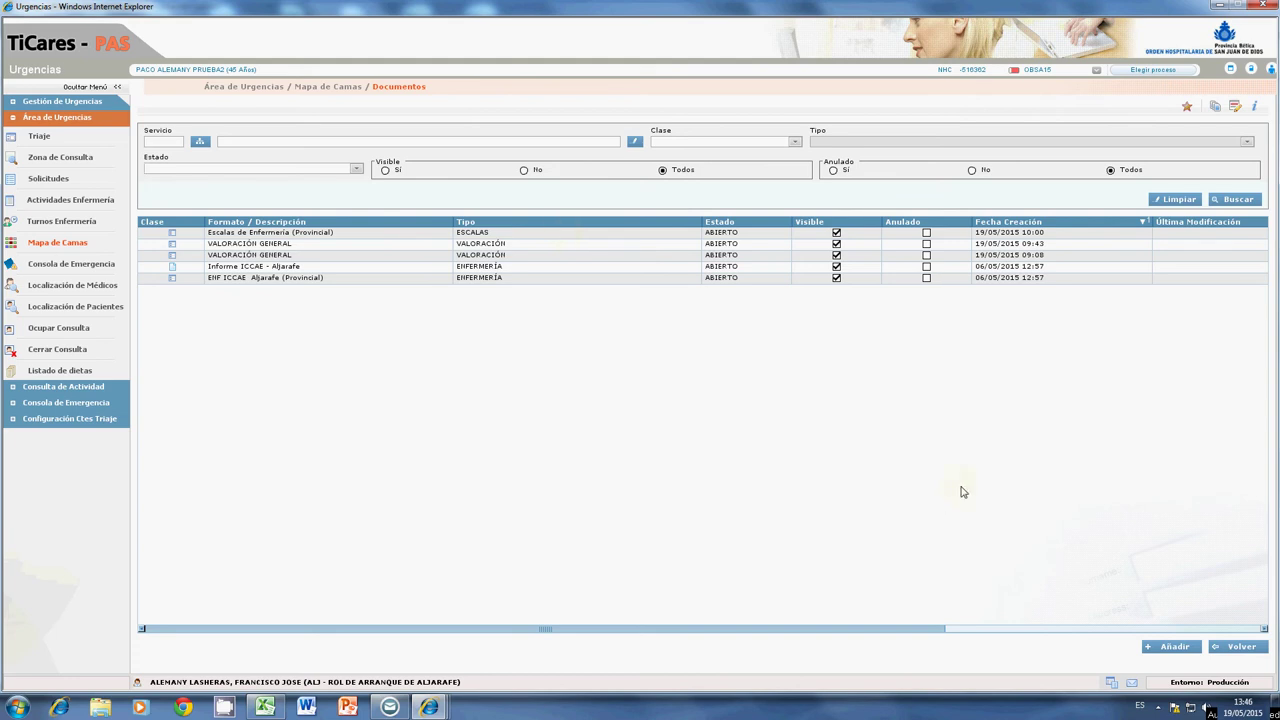
- Start a new document below the patient's Documentos list
click(1173, 648)
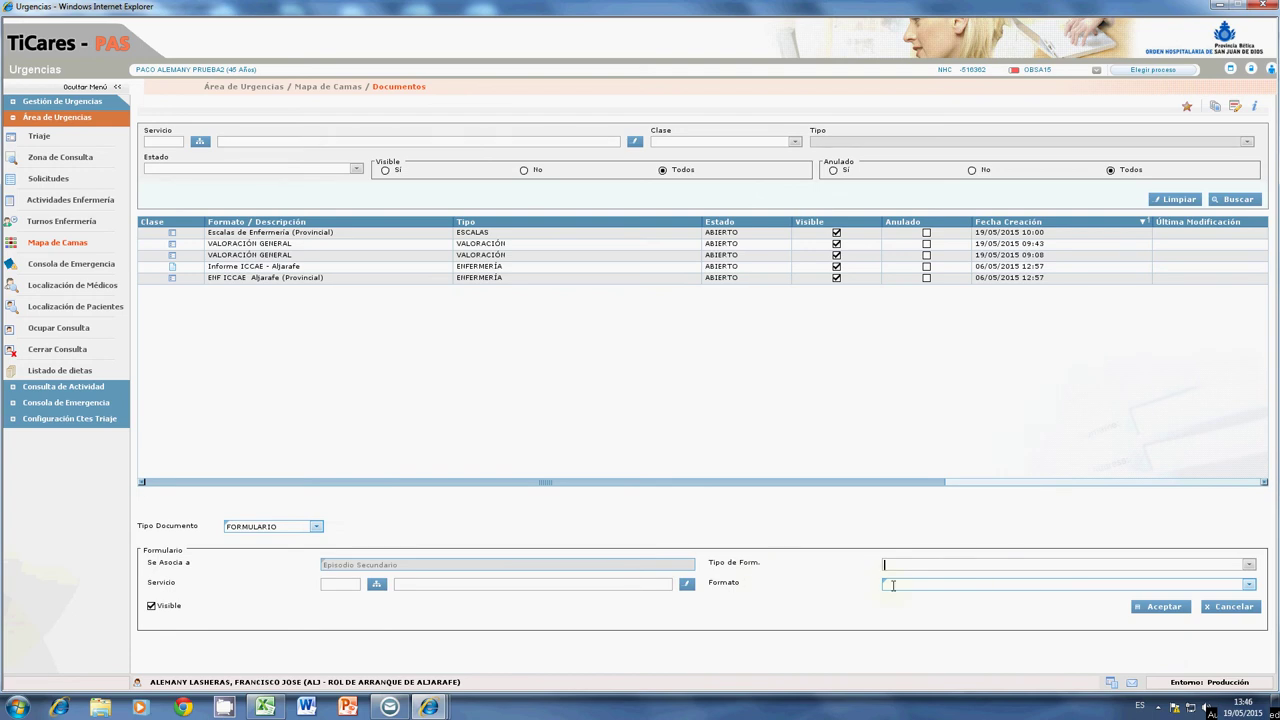
- Create a nursing form with format ENF ICCAE Aljarafe (Provincial)
click(973, 590)
key(Down)
key(Down)
click(1164, 607)
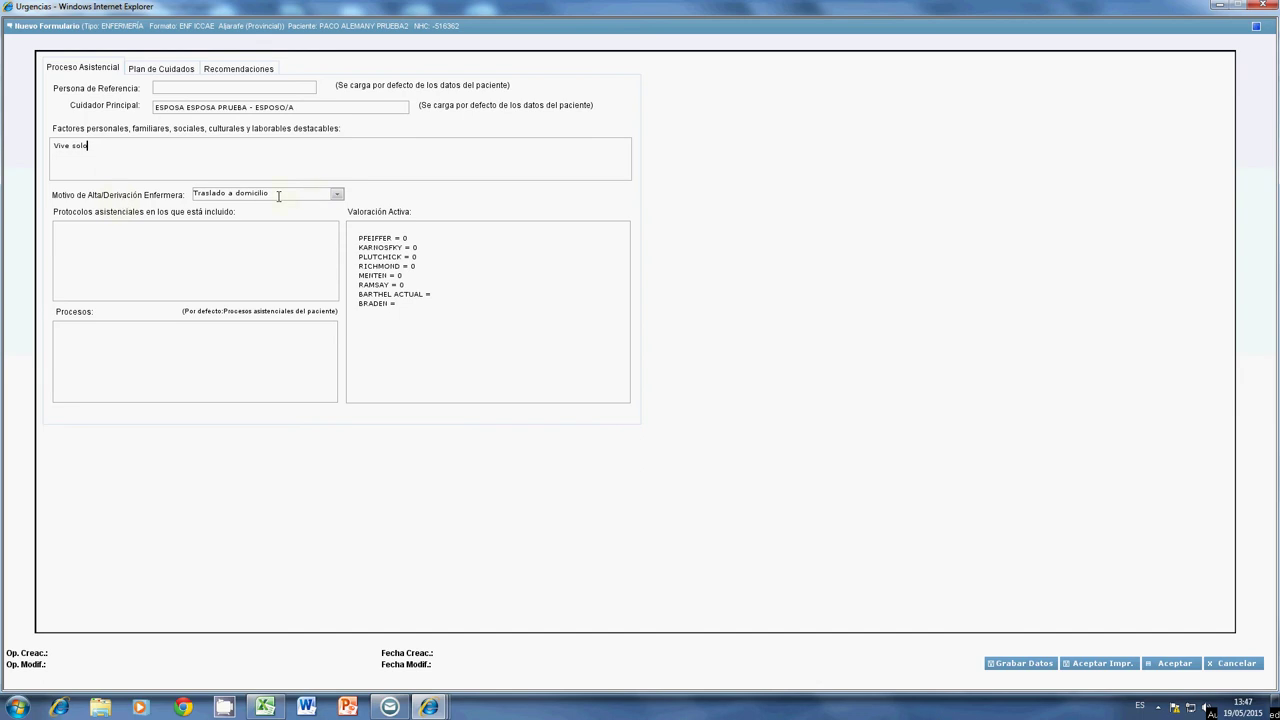
click(336, 194)
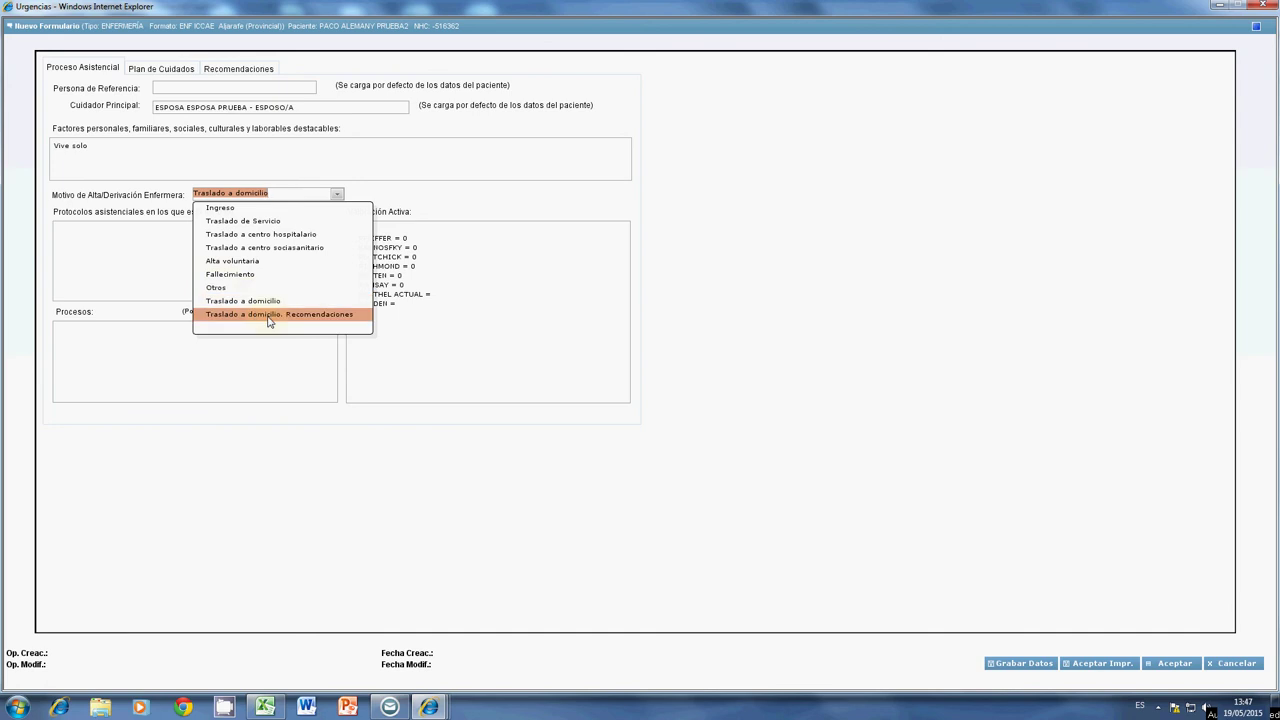
click(136, 251)
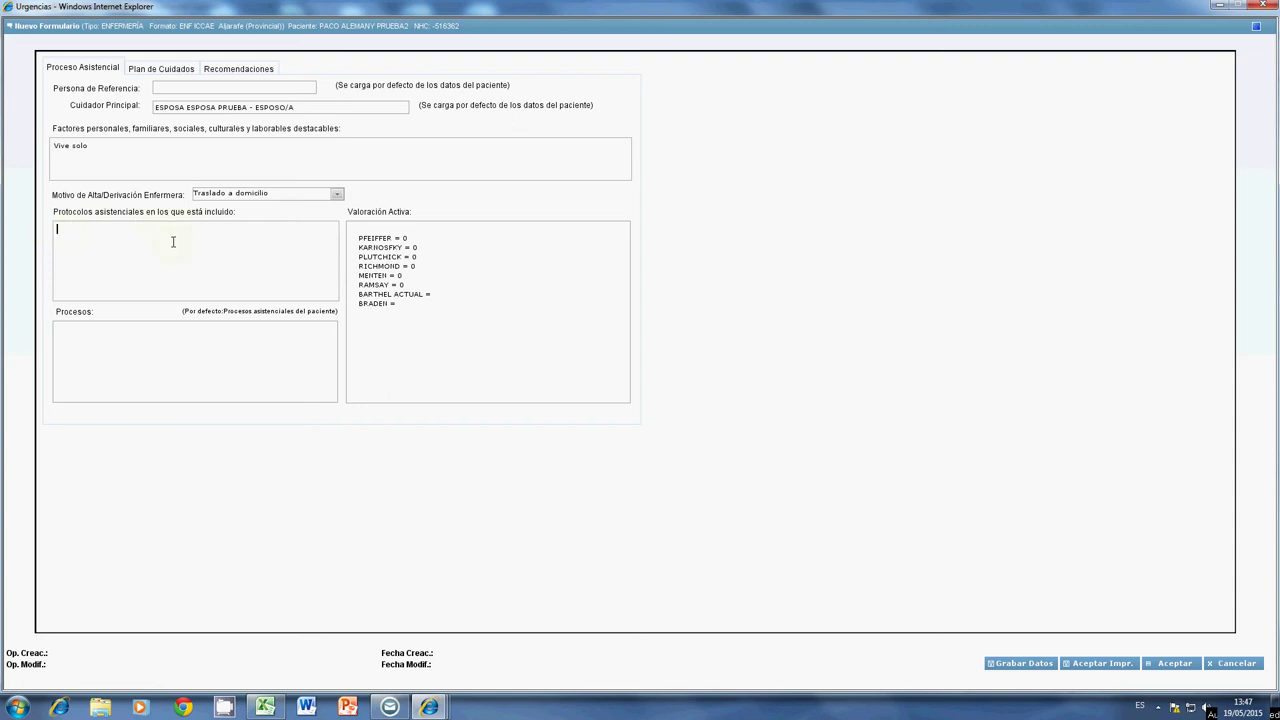
- Enter 'Plan Comparte.' and 'Tarjeta +Cuidados.' as the care protocols
text(Plan )
text(Comparte. )
text(Tarjeta )
text(+)
text(Cuidados.)
click(70, 350)
- Review the Plan de Cuidados frailty index, NOC outcomes, NIC interventions and complementary information
click(153, 70)
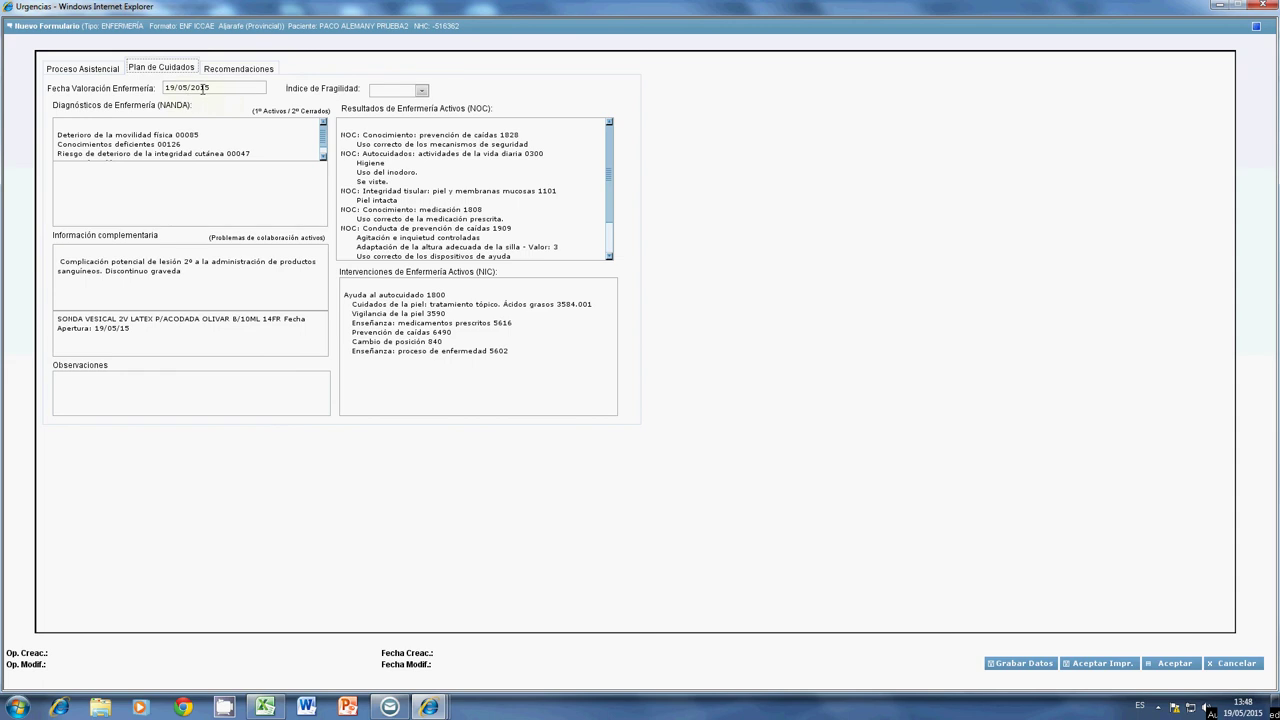
click(422, 92)
click(235, 117)
drag(356, 248, 561, 247)
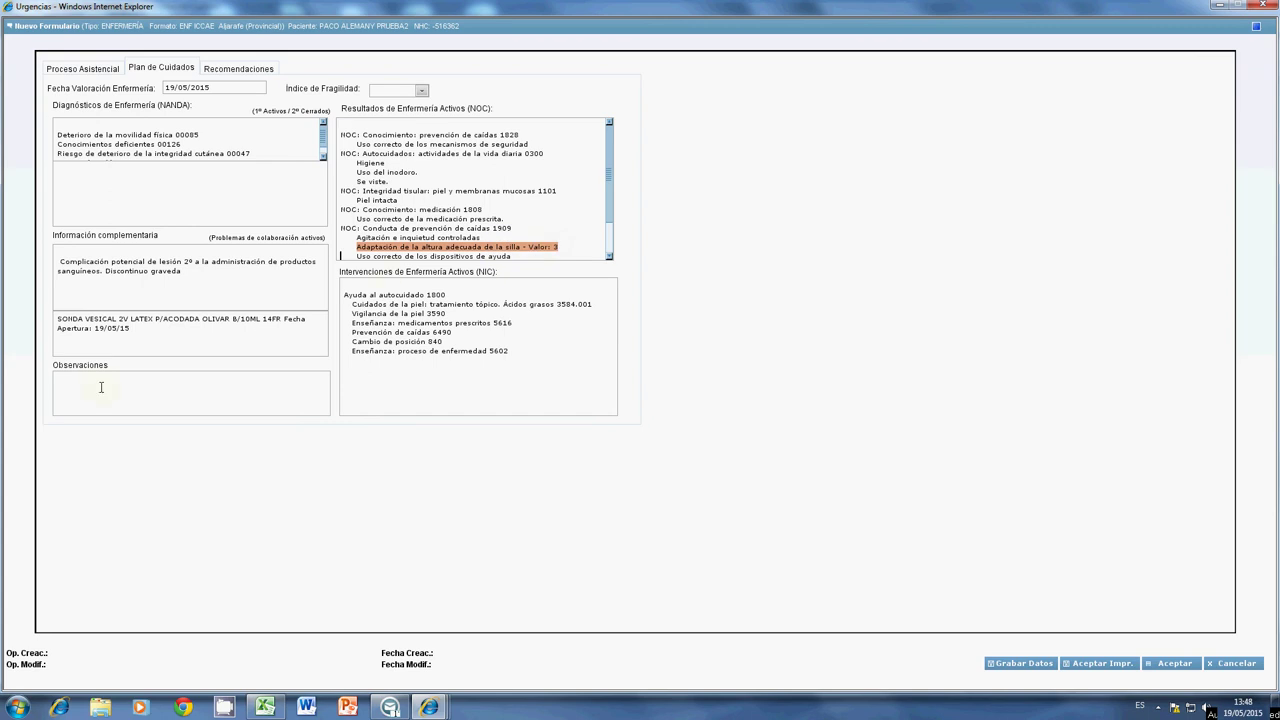
drag(509, 351, 345, 294)
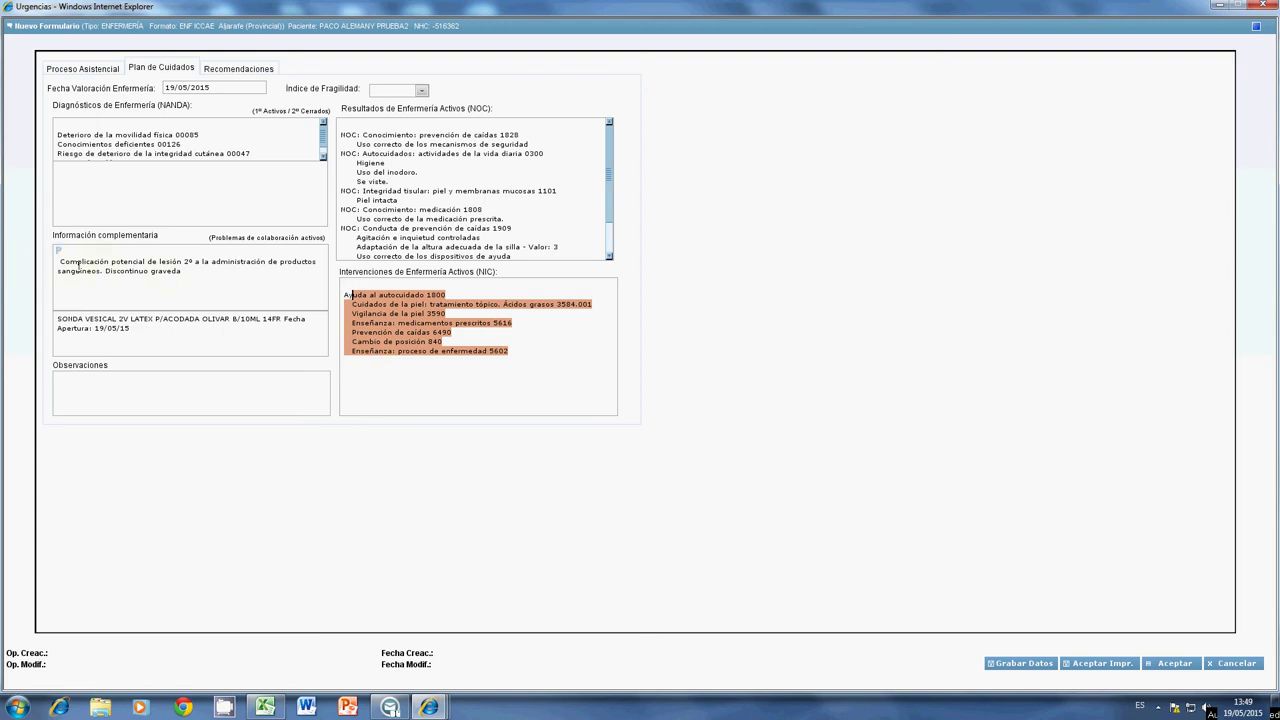
drag(183, 272, 58, 259)
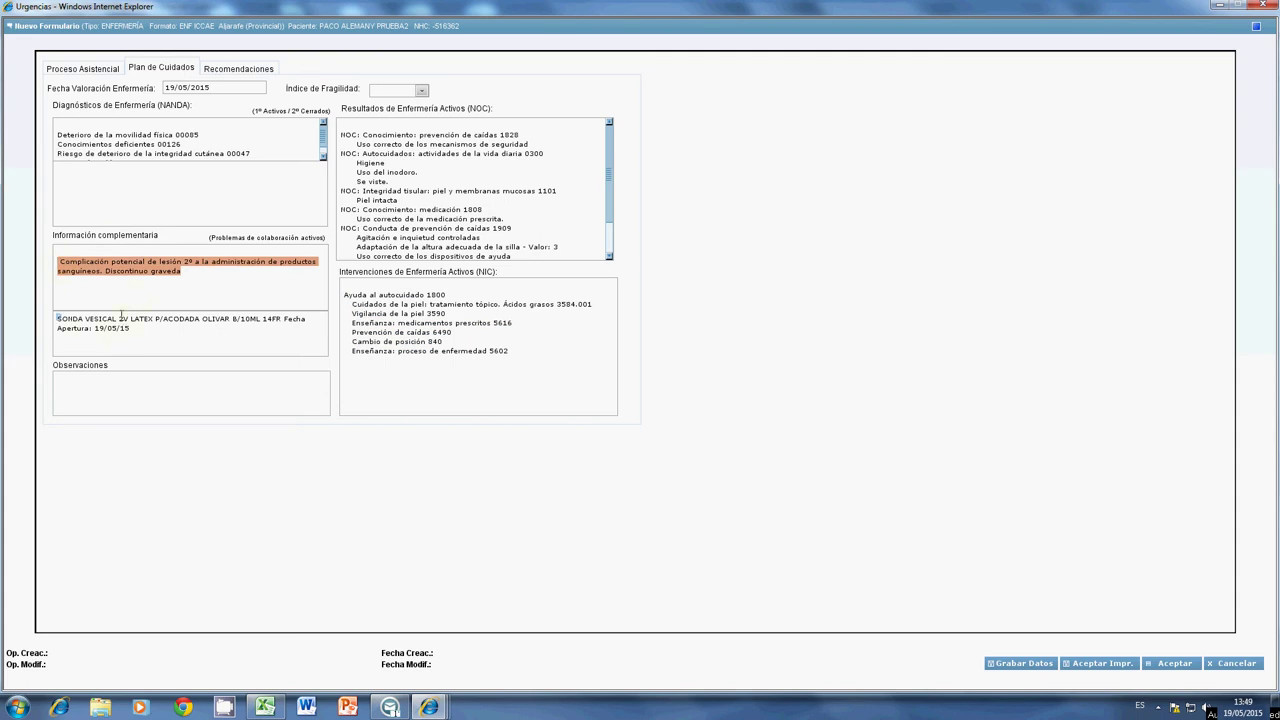
click(101, 388)
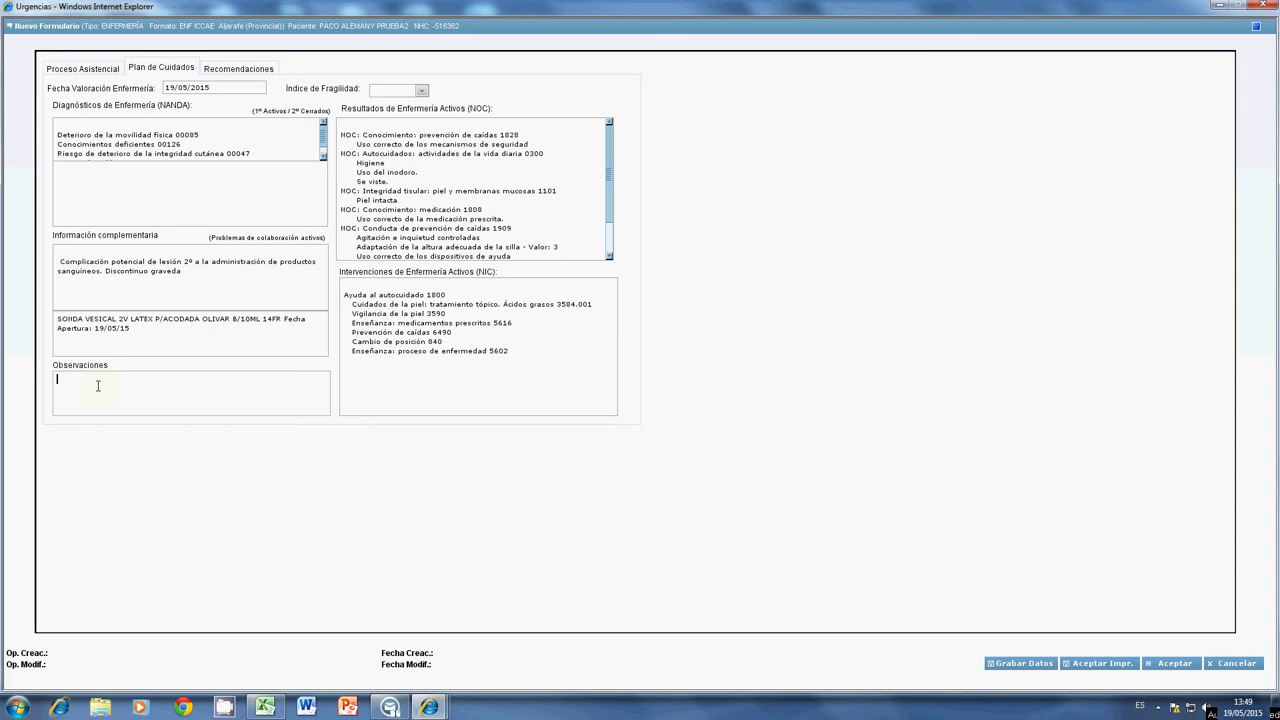
- Fill Recomendaciones al alta with the 'prueba aljarafe' text template
click(245, 70)
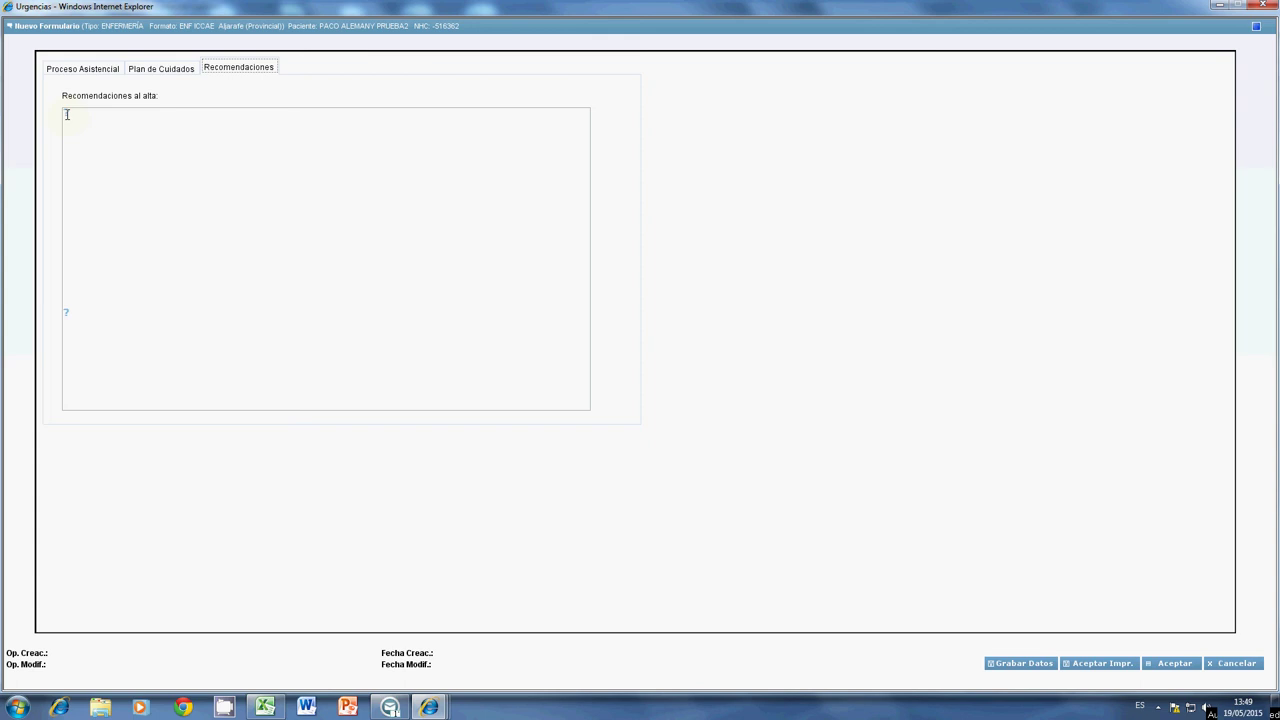
double_click(67, 115)
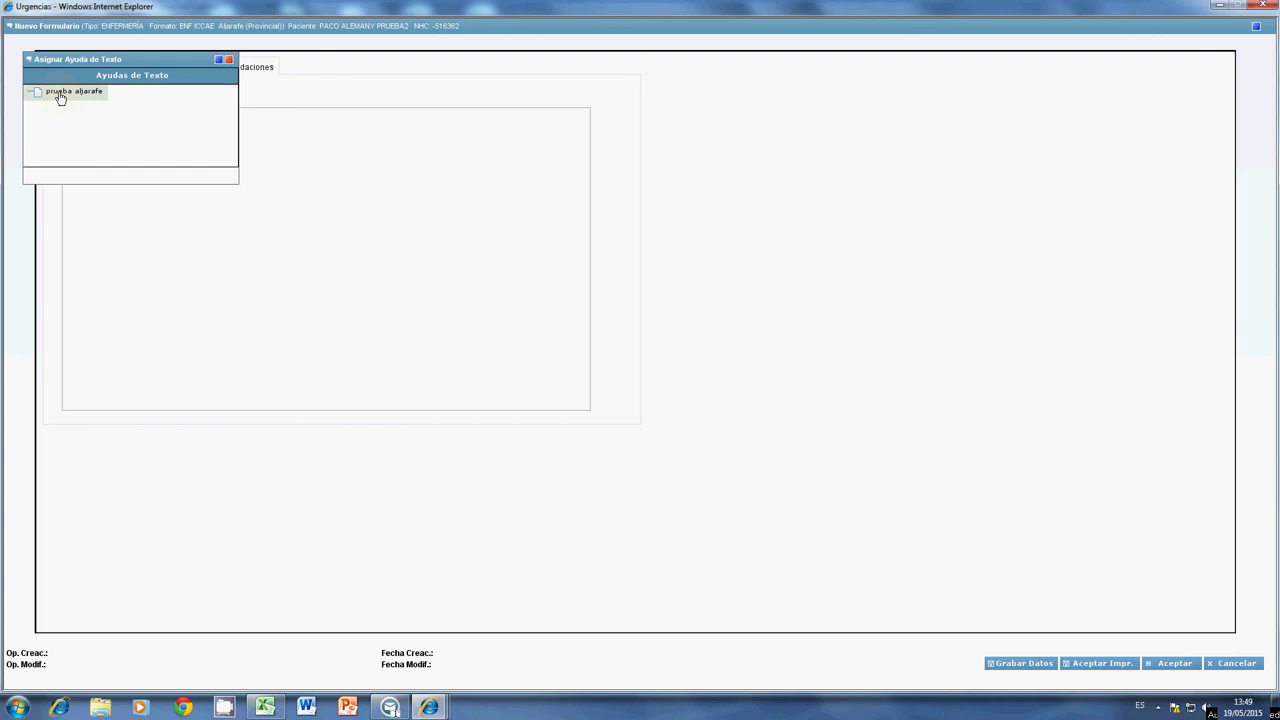
double_click(60, 96)
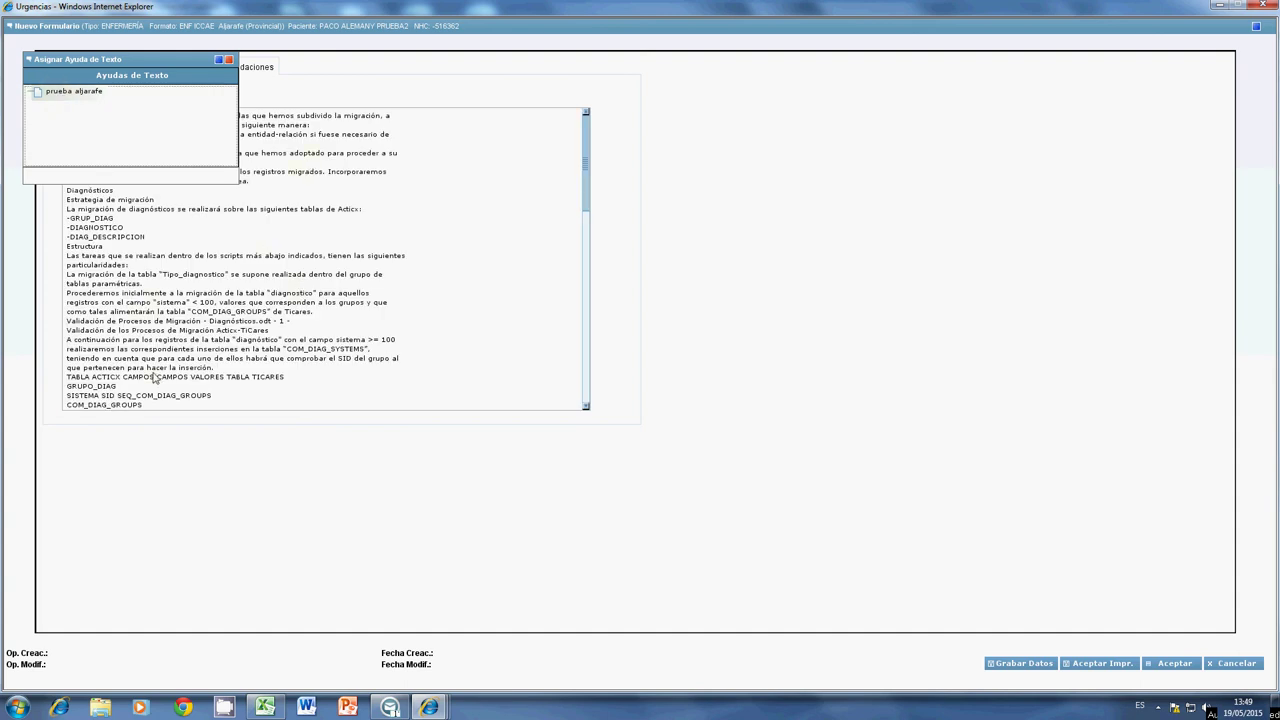
click(228, 60)
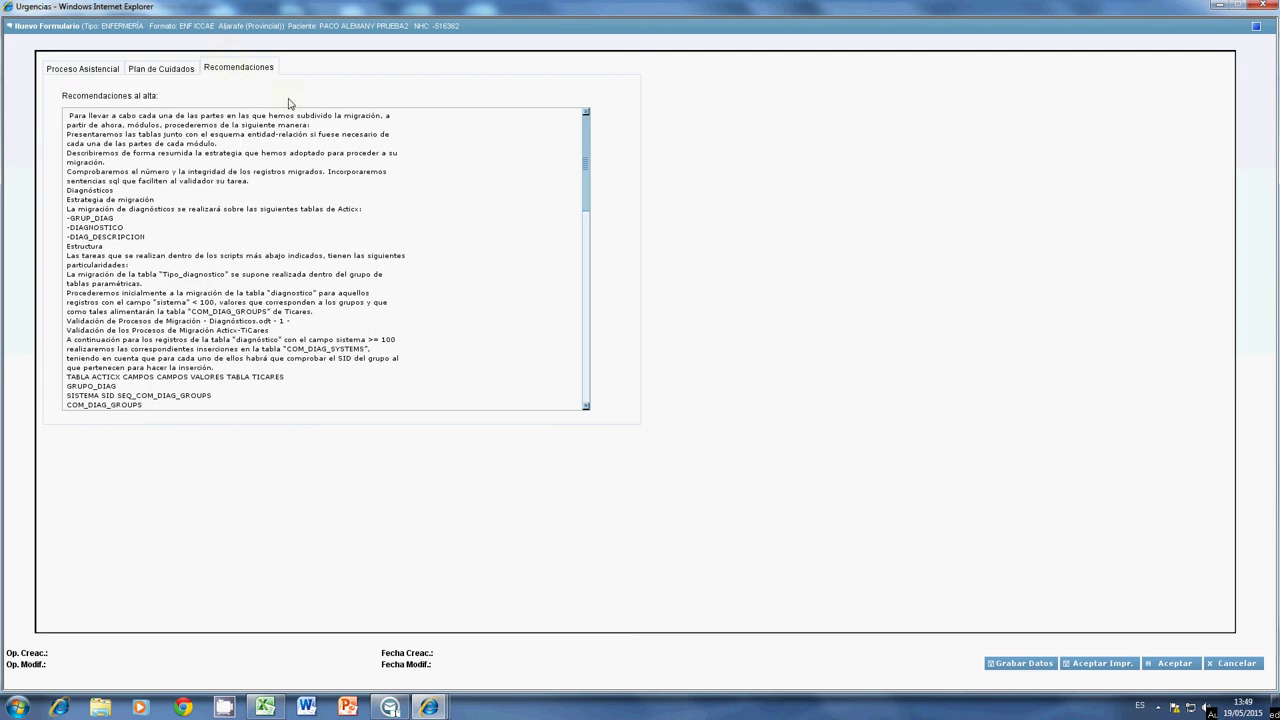
- Save the nursing form and open its Informe ICCAE - Aljarafe draft
click(1109, 676)
click(816, 388)
click(1175, 663)
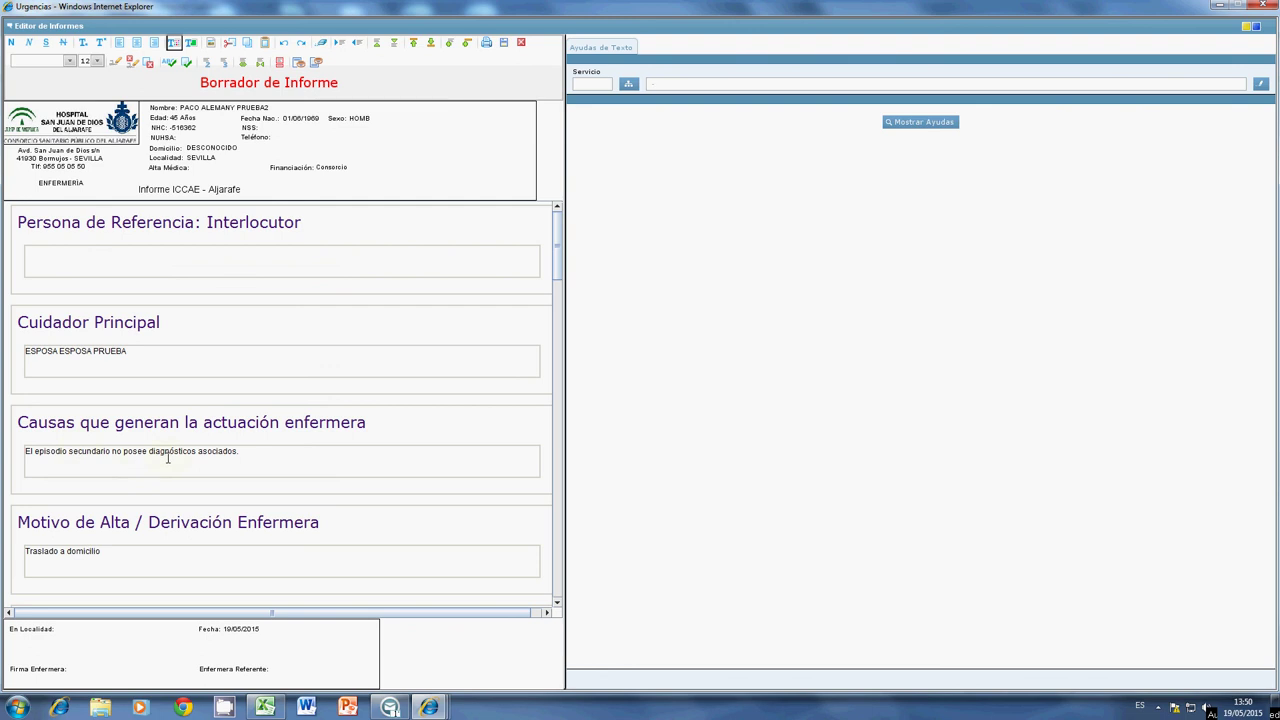
- Delete the PFEIFFER through MENTEN score lines from Escalas y Test
scroll(166, 463, down, 5)
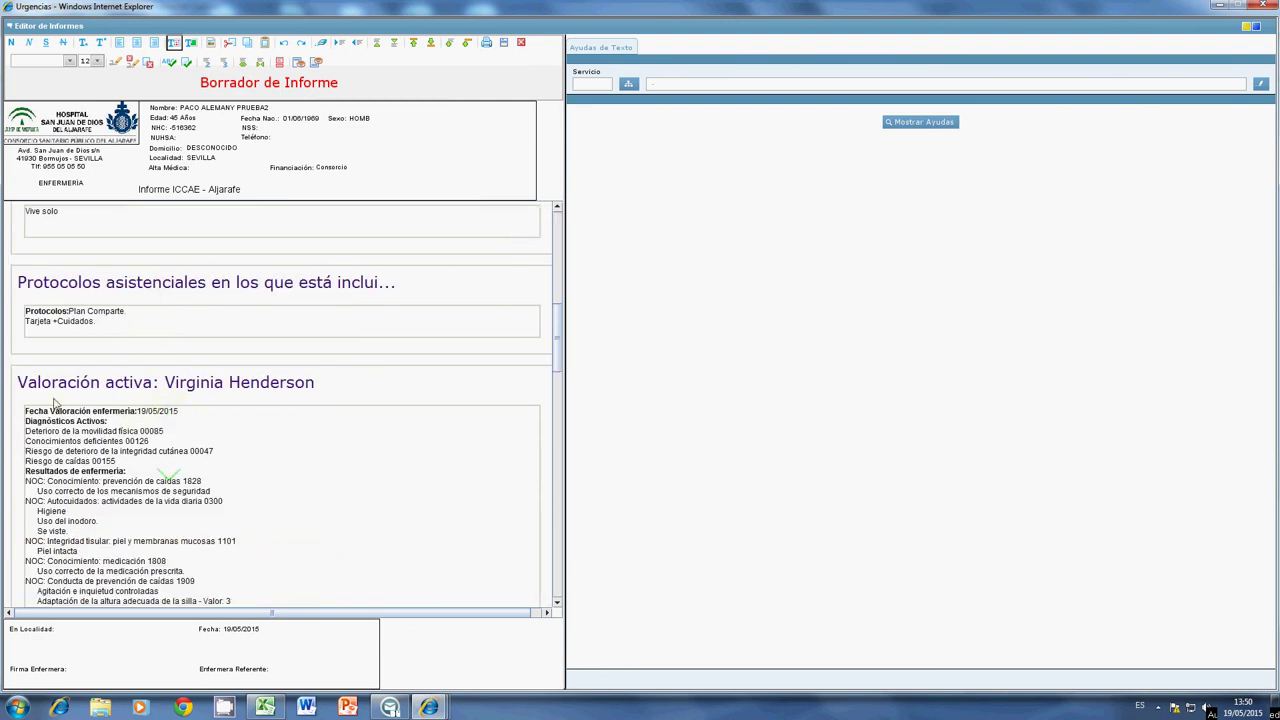
scroll(120, 424, down, 5)
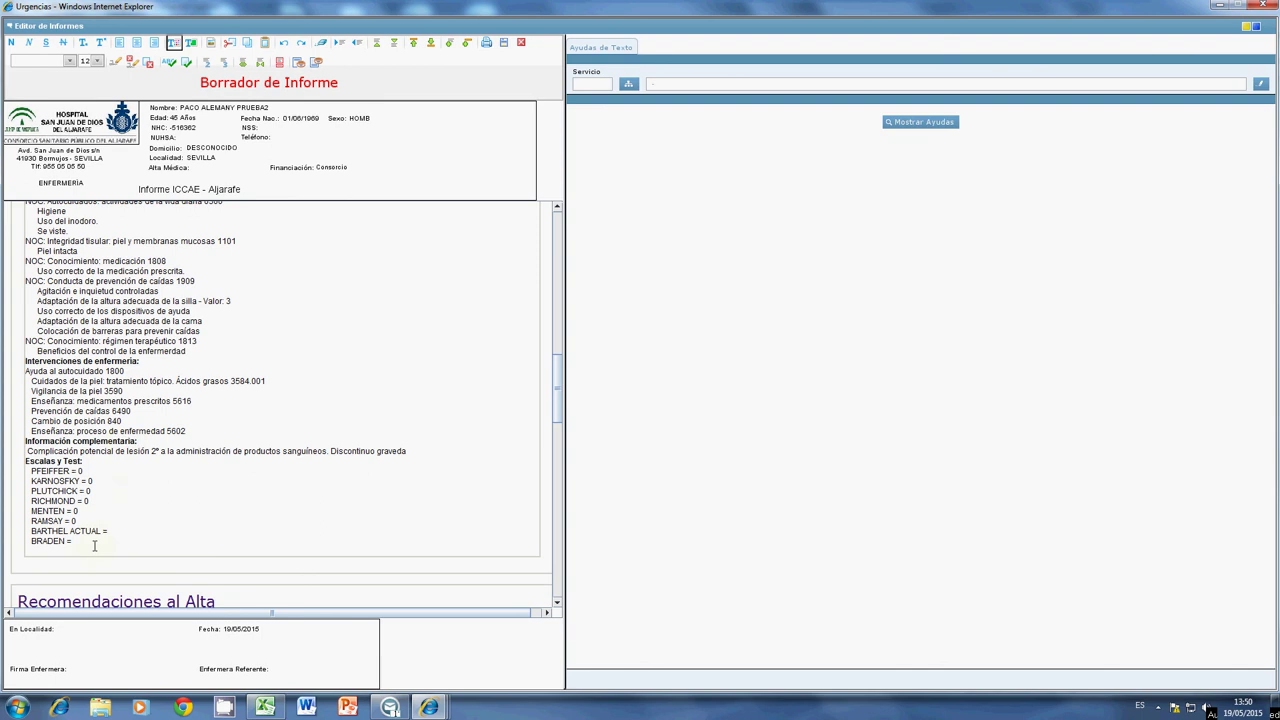
drag(93, 512, 34, 471)
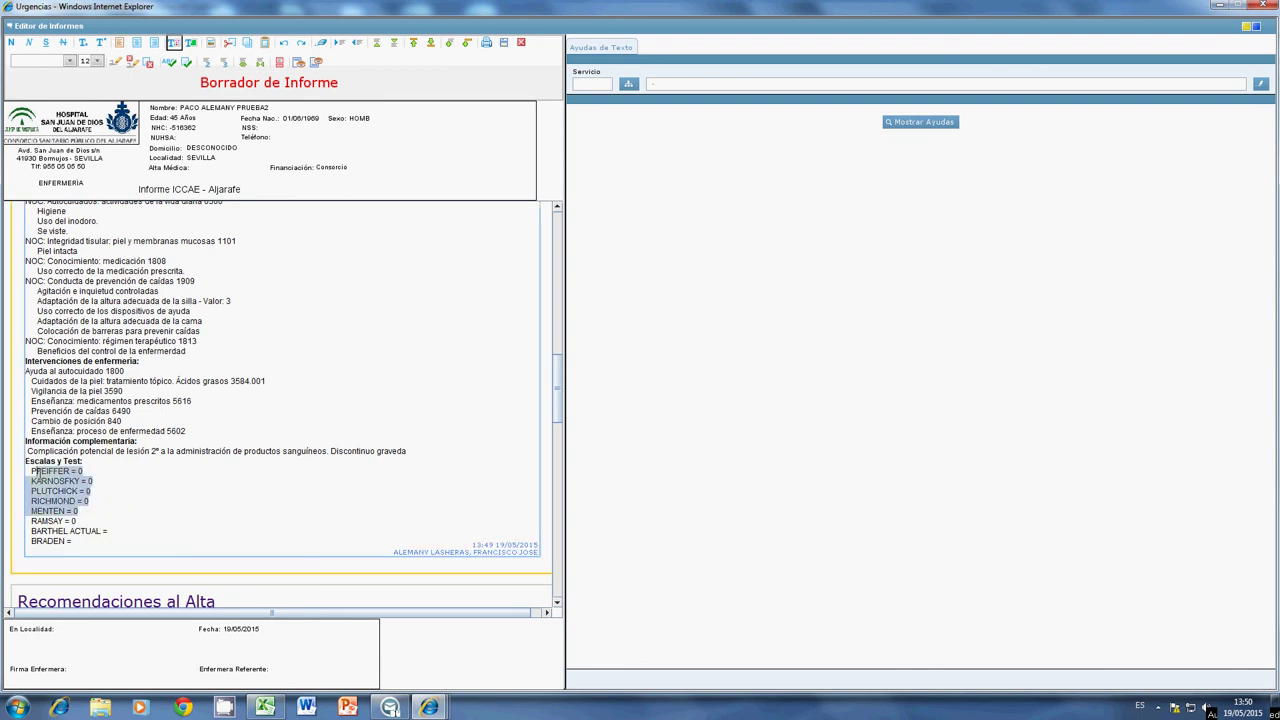
key(Delete)
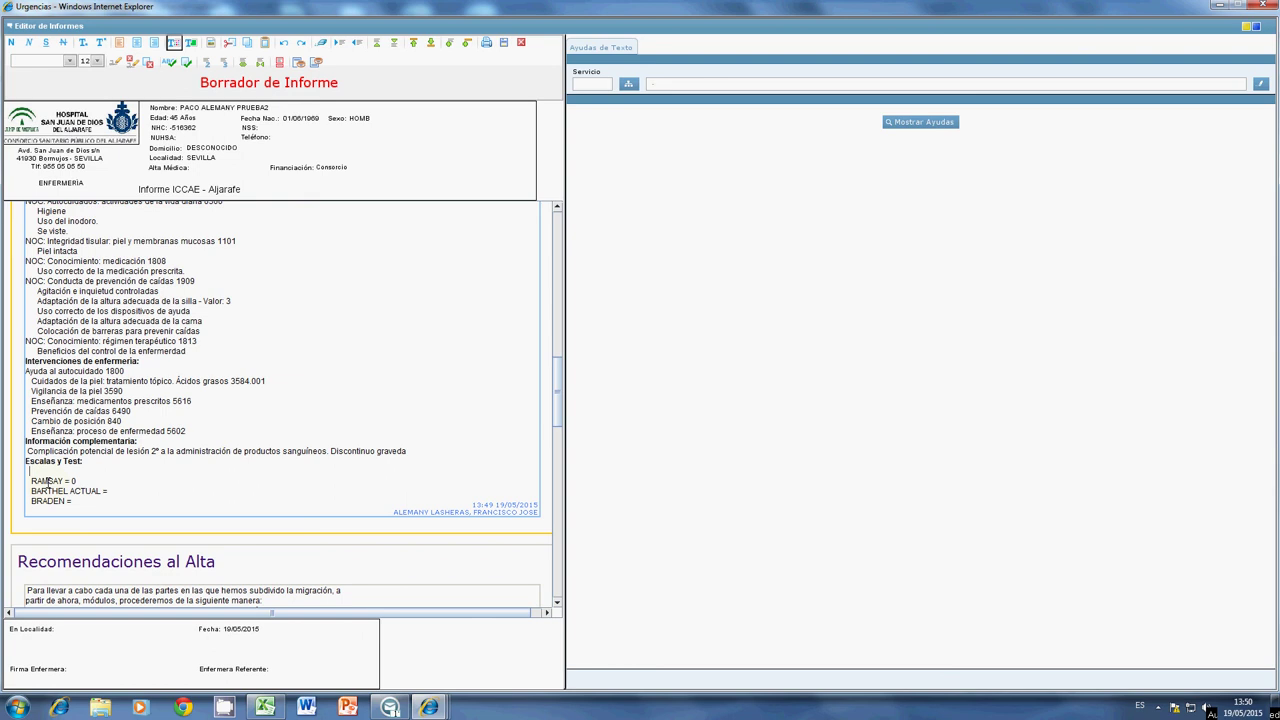
key(Delete)
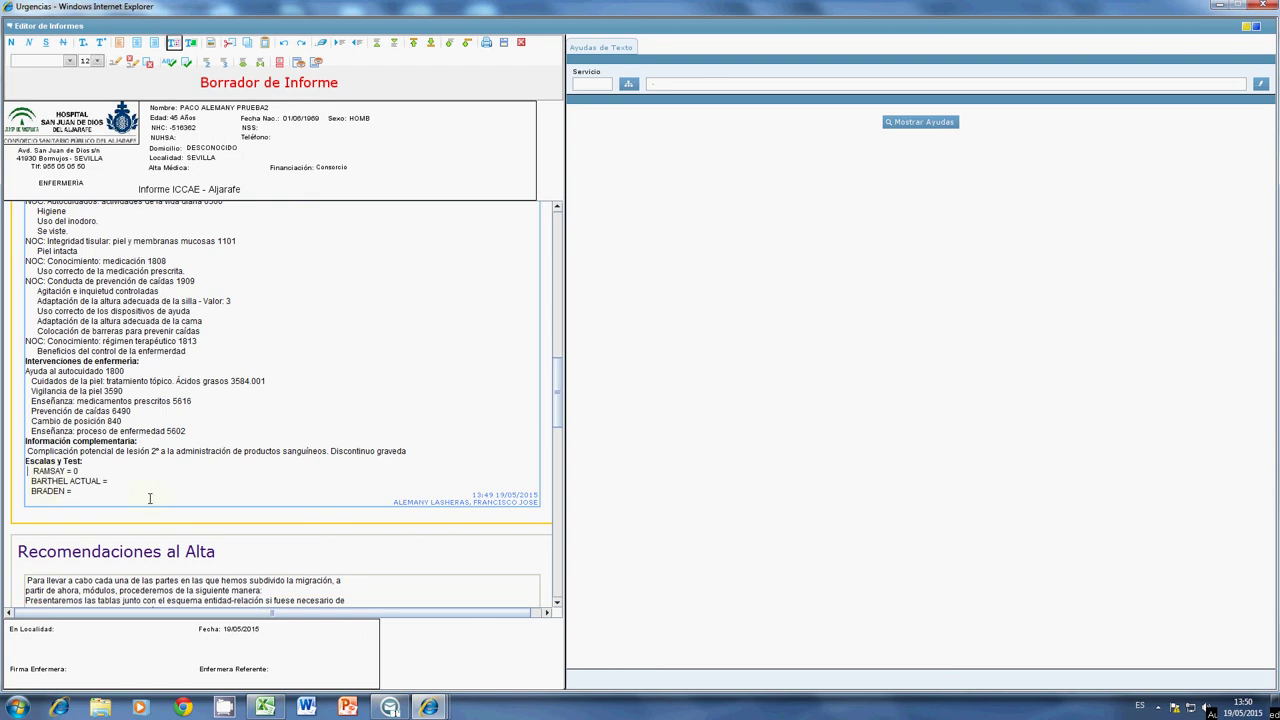
scroll(150, 498, down, 3)
scroll(150, 500, up, 10)
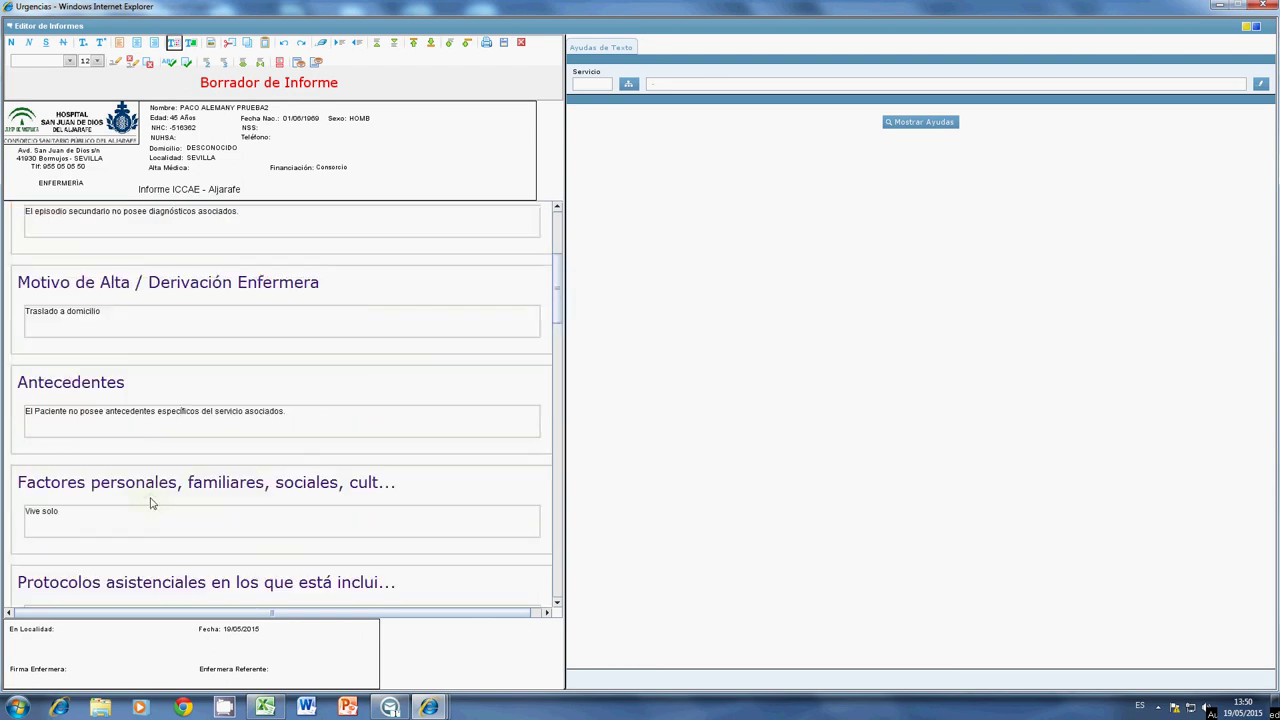
scroll(150, 500, up, 3)
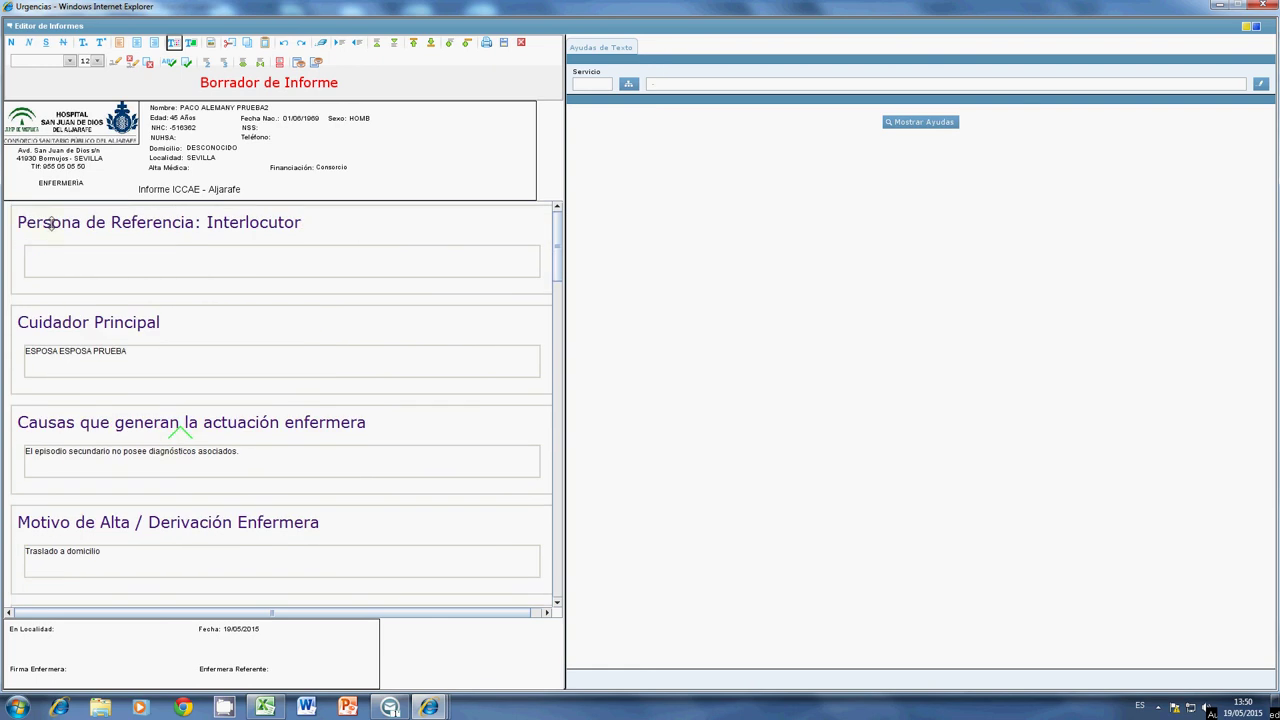
- Enter 'Su espo' as reference person, then scroll through the whole report
click(43, 257)
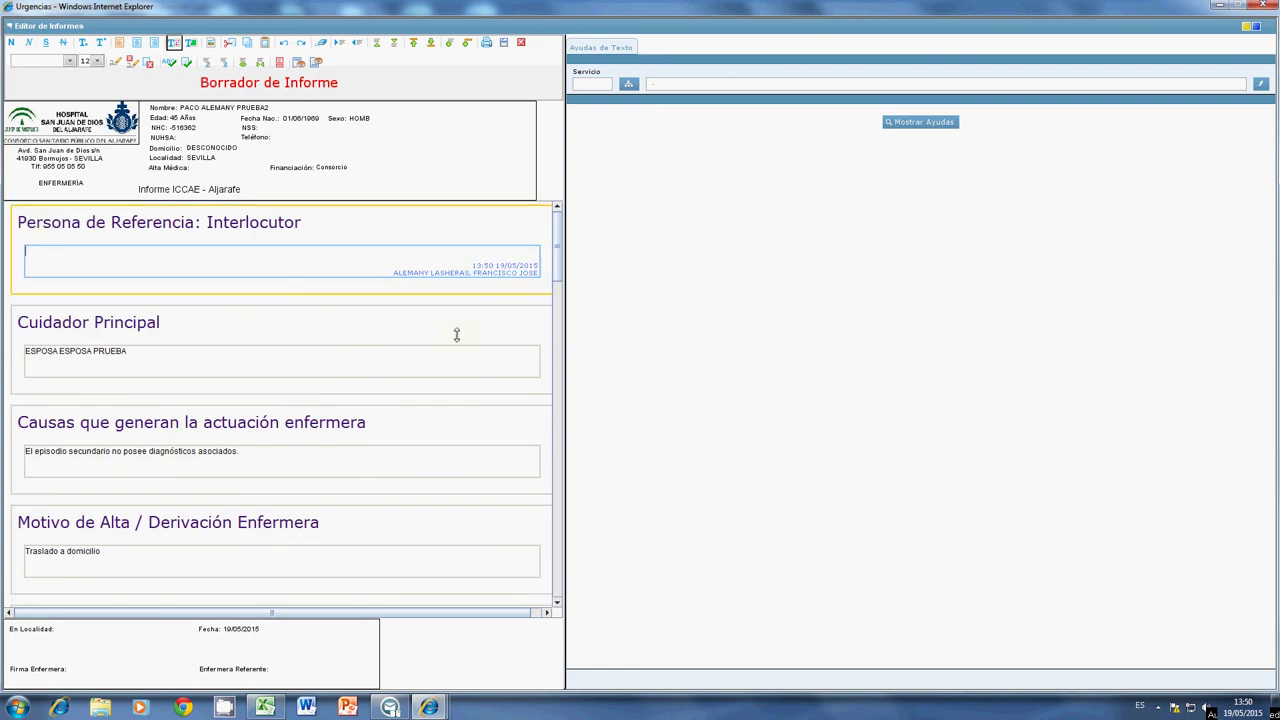
text(Su esposa)
click(403, 363)
scroll(243, 466, down, 5)
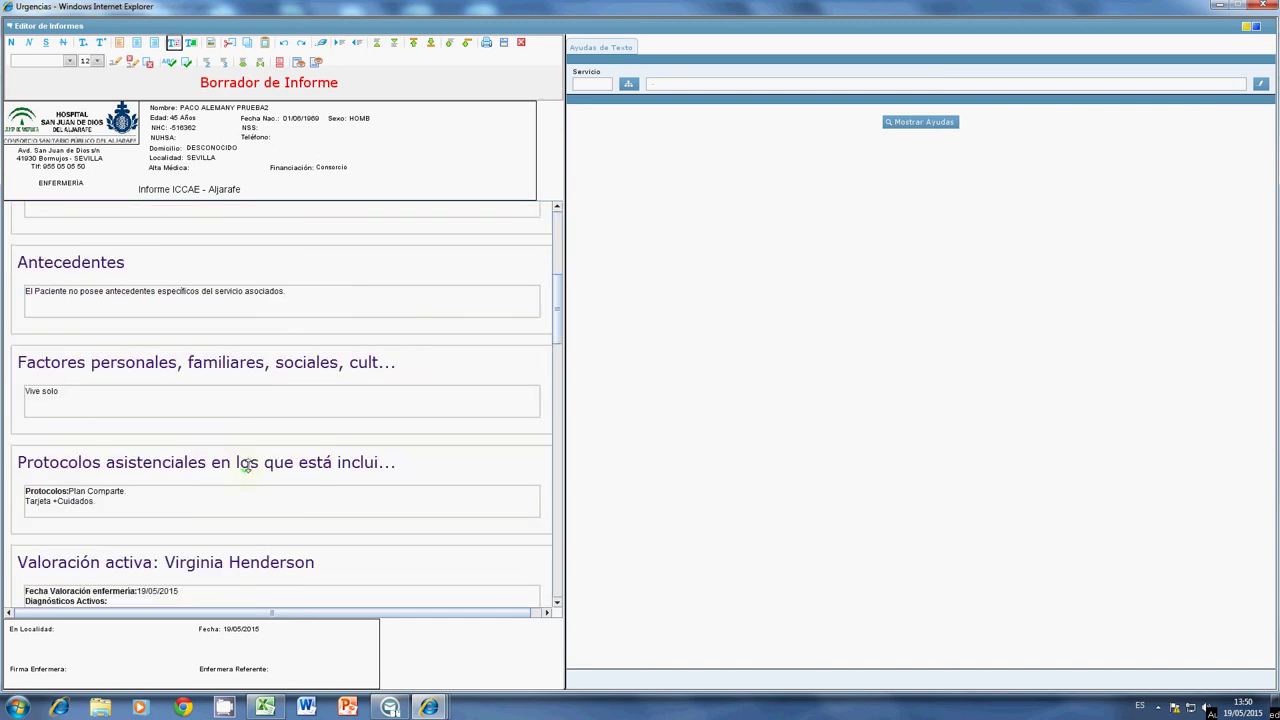
scroll(245, 466, down, 15)
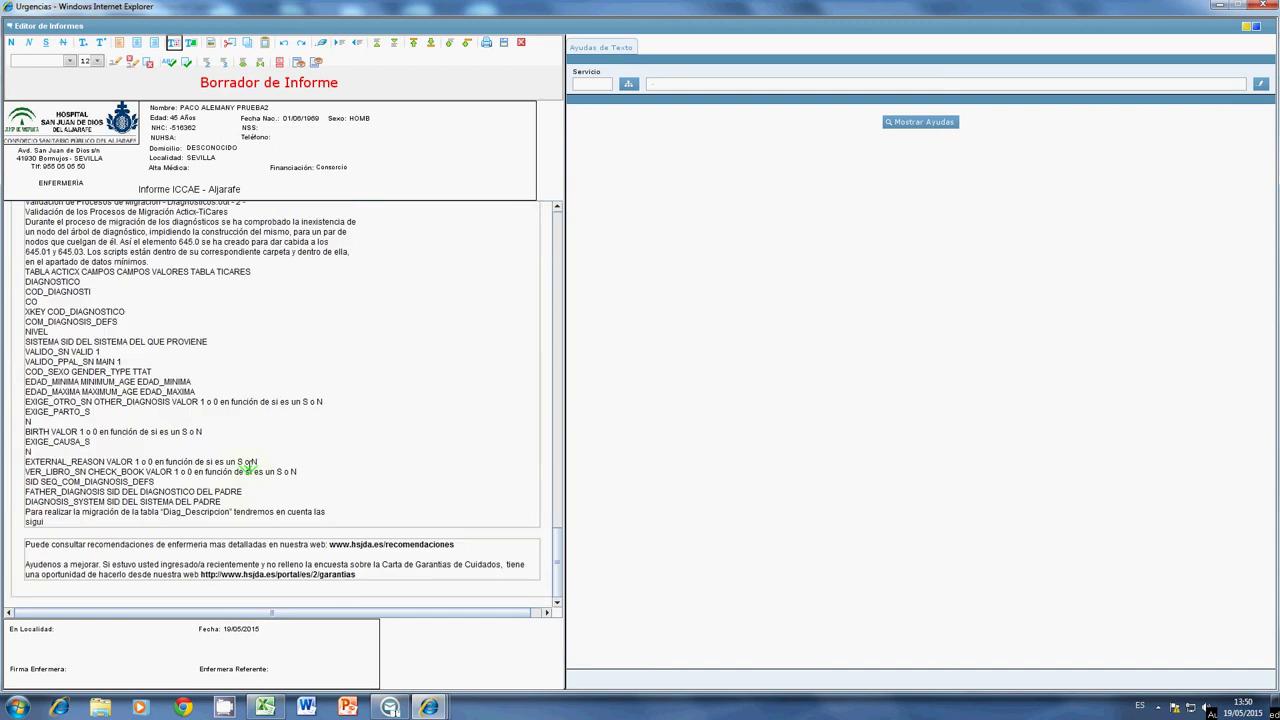
scroll(140, 521, up, 10)
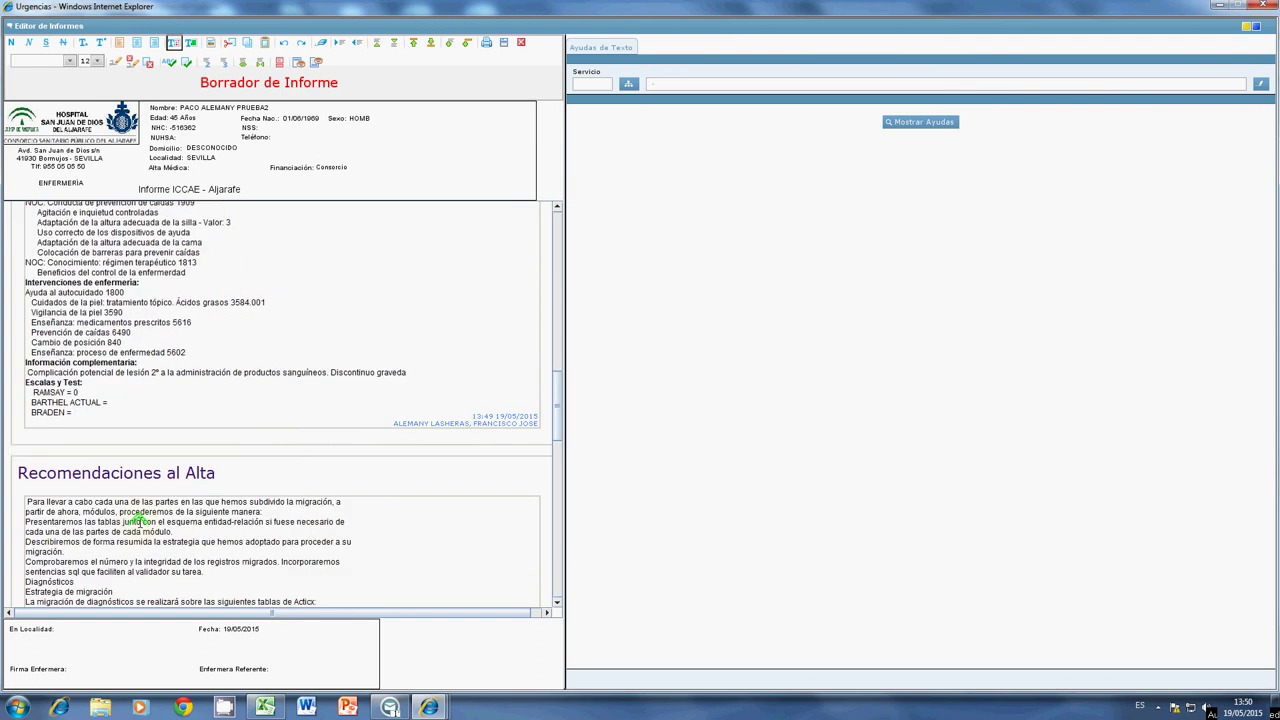
scroll(140, 521, up, 10)
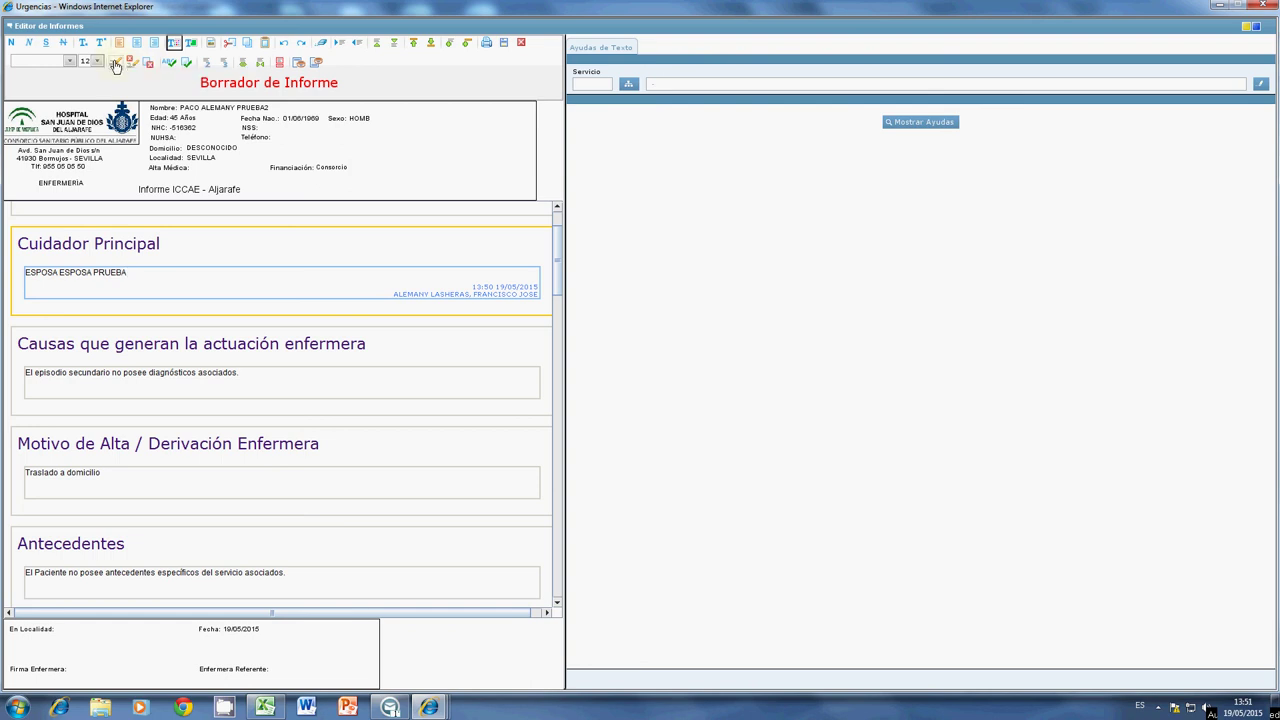
- Save and sign the report with the user's credentials and confirm the signing
click(115, 64)
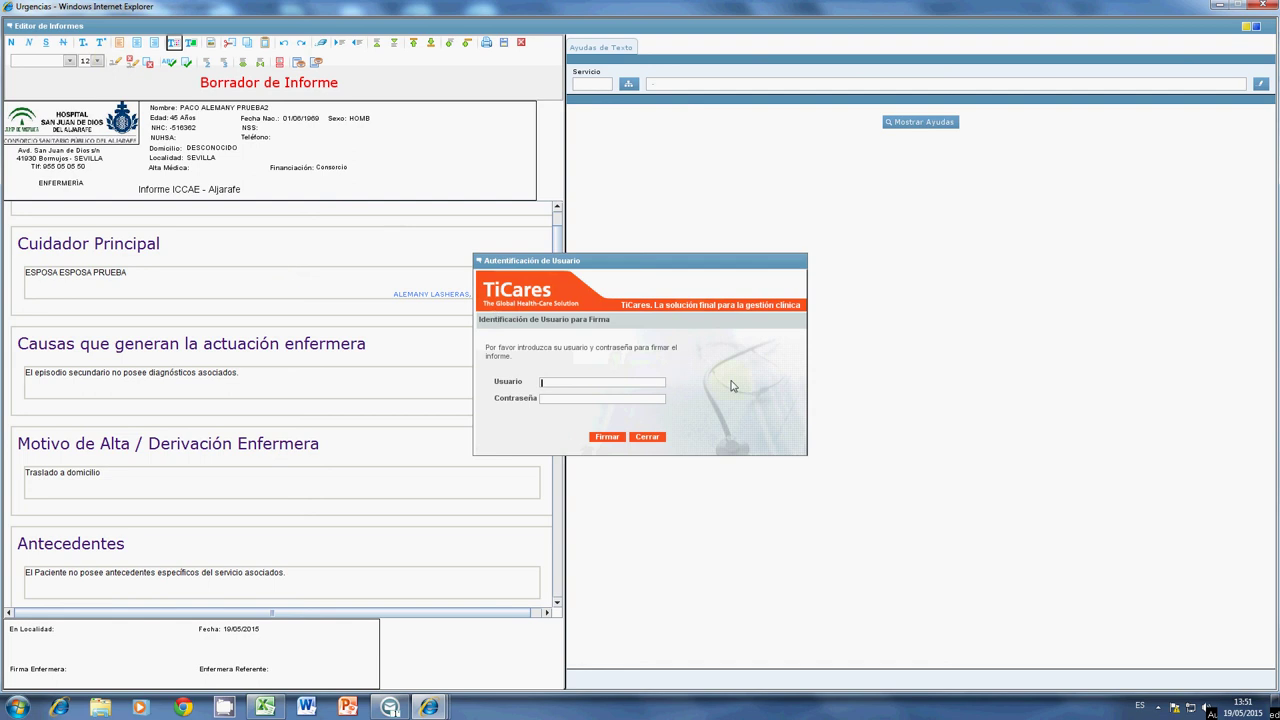
key(Return)
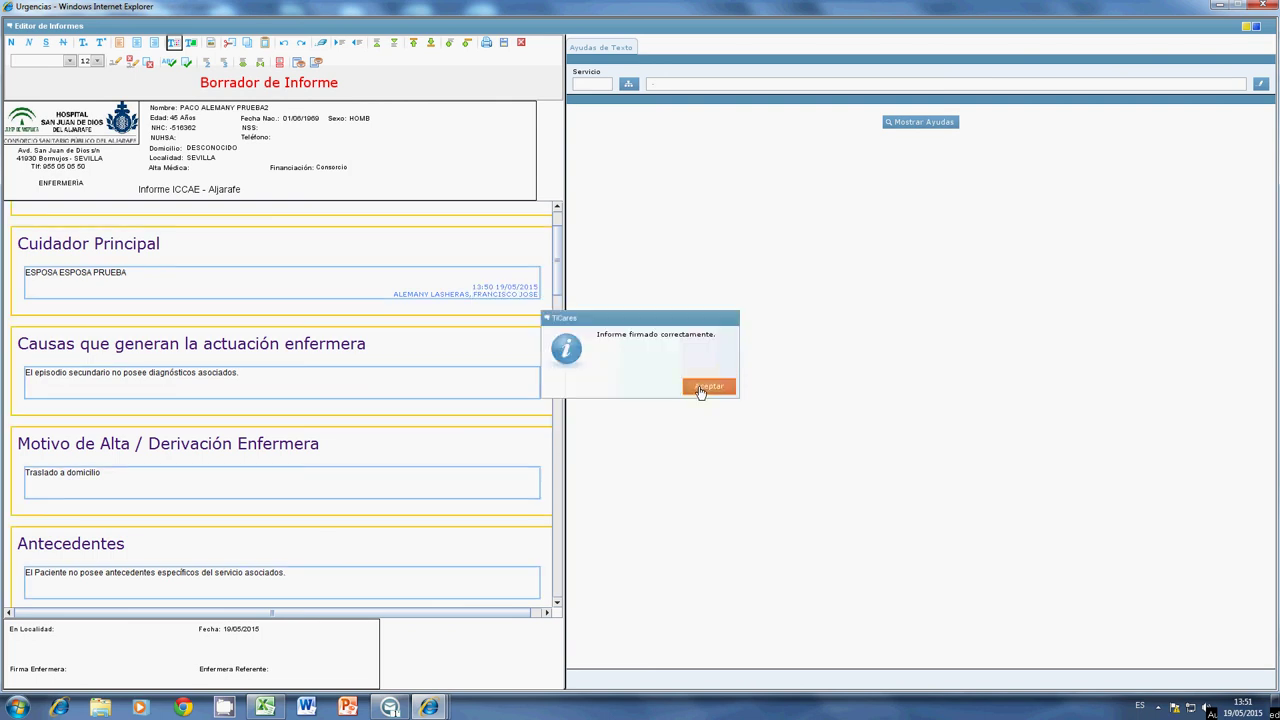
click(701, 389)
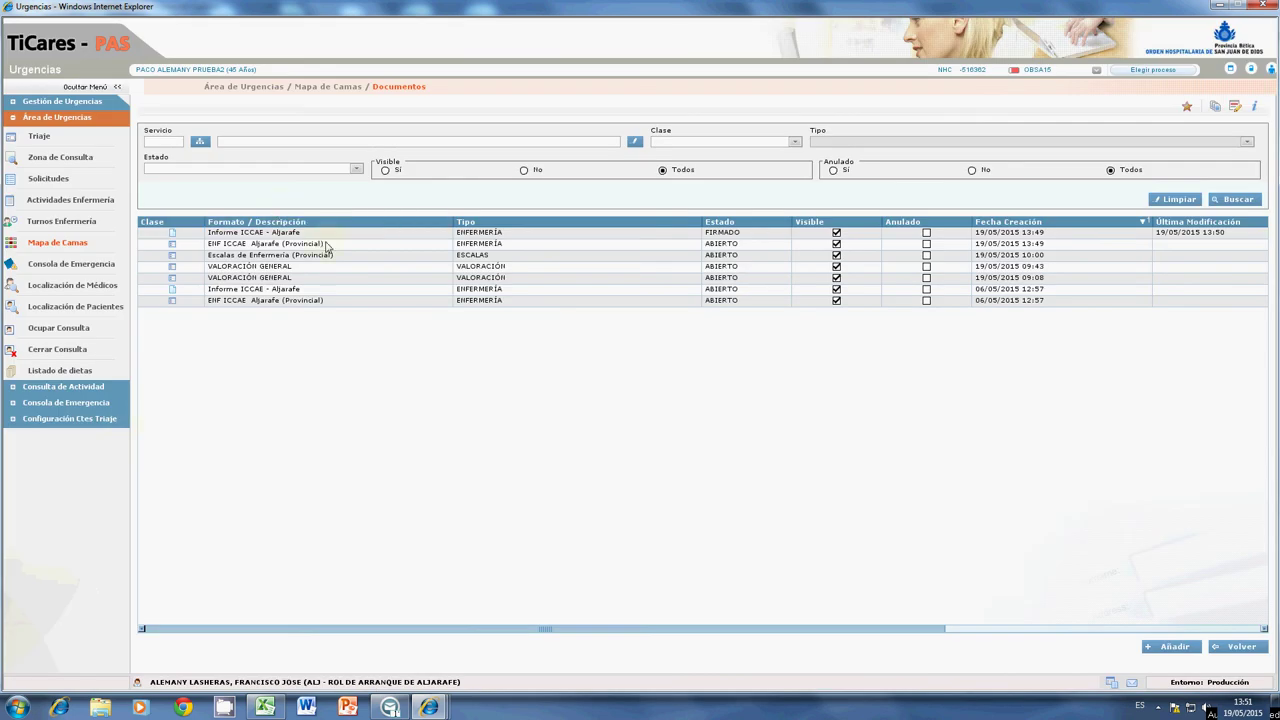
click(1159, 707)
click(1167, 617)
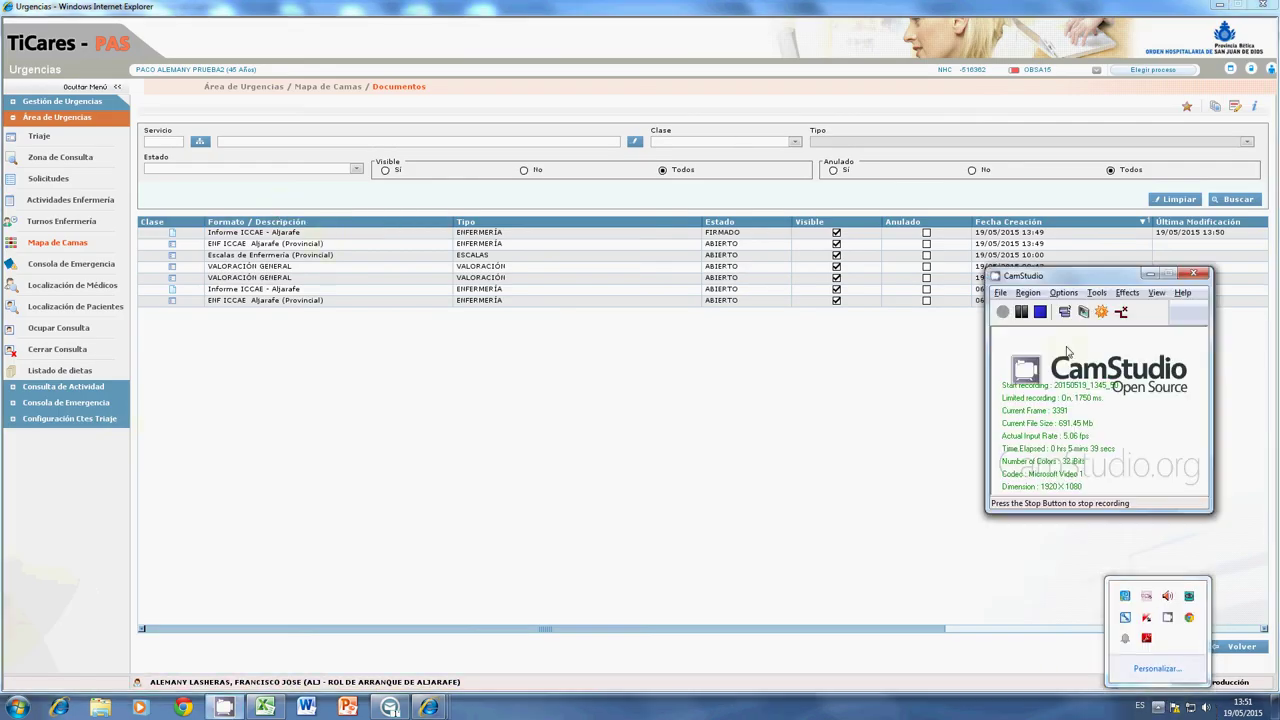